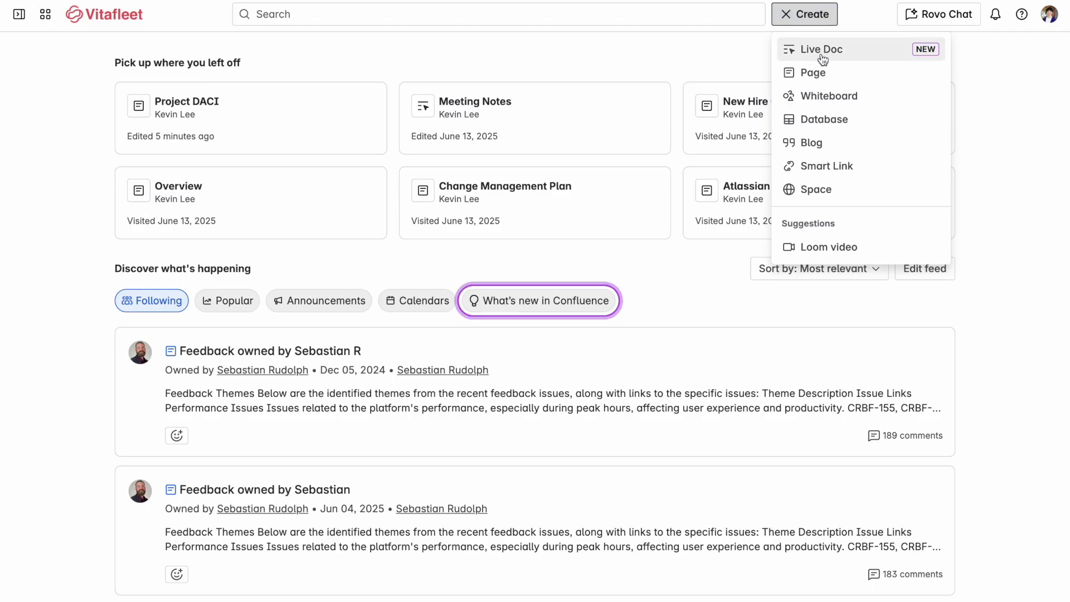
Create a Live Doc named 'My new page' and publish it via the Publish dialog.
{"action": "left_click", "coordinate": [821, 50]}
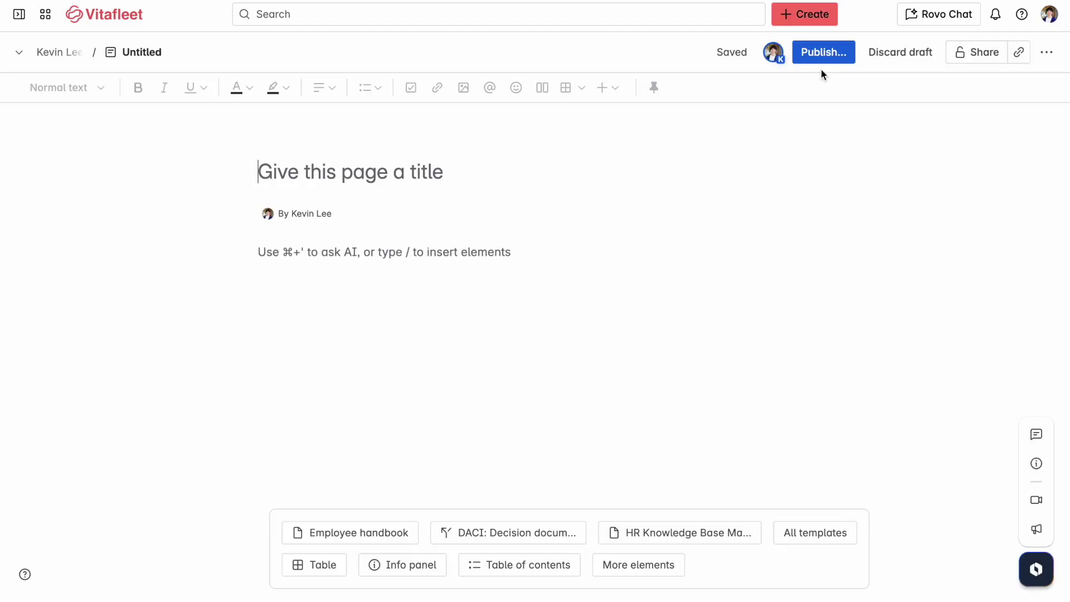
{"action": "type", "text": "My new page"}
{"action": "left_click", "coordinate": [828, 56]}
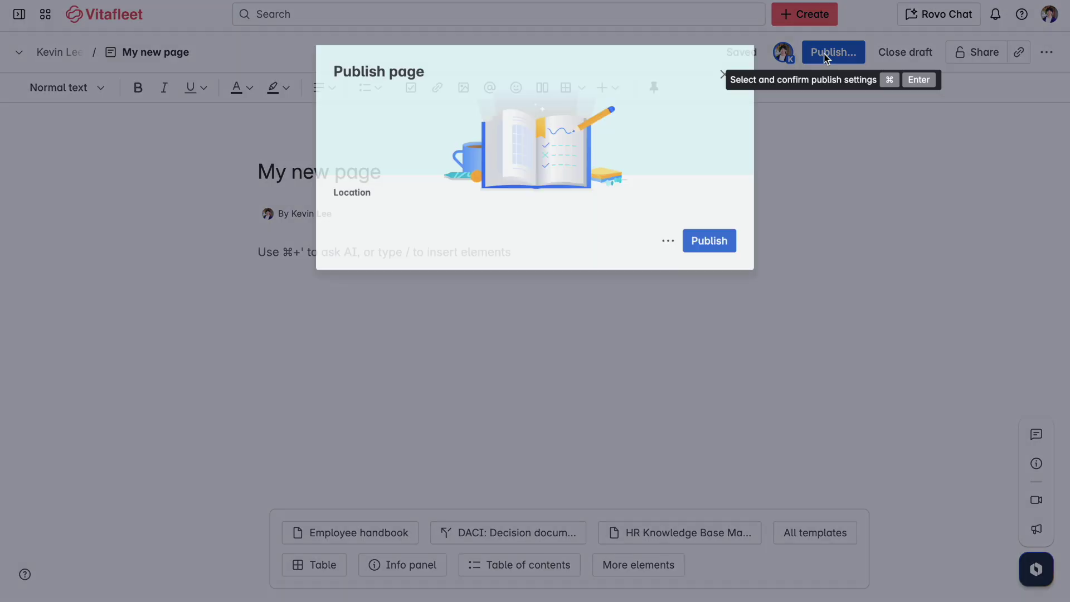
{"action": "left_click", "coordinate": [701, 316]}
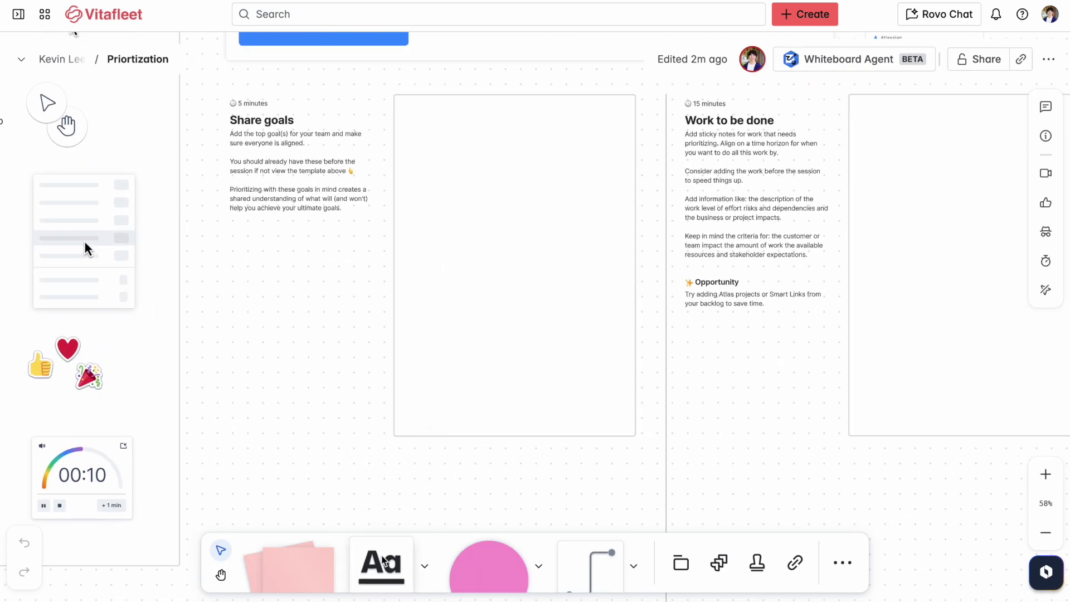
Add a text box reading 'A' in the empty frame beside Share goals, then sort Audience A to Z.
{"action": "left_click", "coordinate": [384, 562]}
{"action": "left_click", "coordinate": [432, 138]}
{"action": "type", "text": "Align on p"}
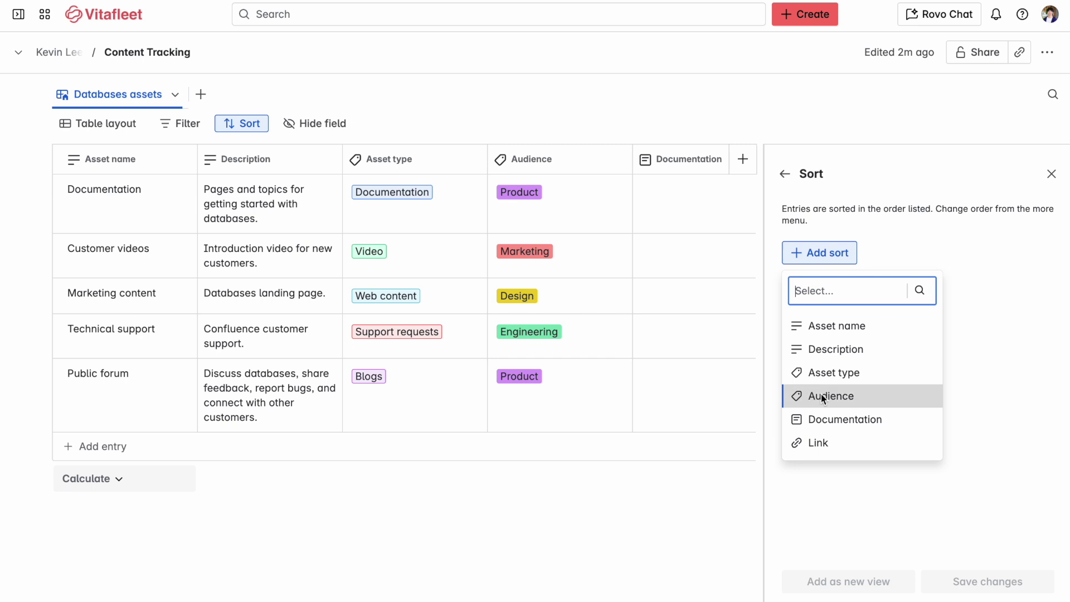
{"action": "left_click", "coordinate": [821, 395]}
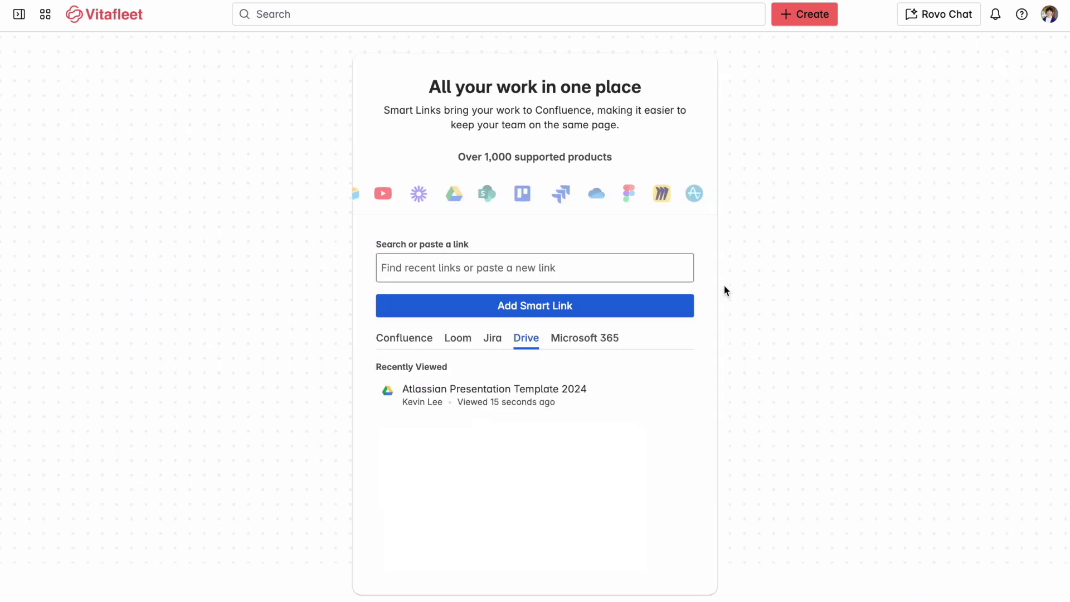
Pick the recently viewed Atlassian Presentation Template 2024 in the Drive tab to link.
{"action": "left_click", "coordinate": [622, 398]}
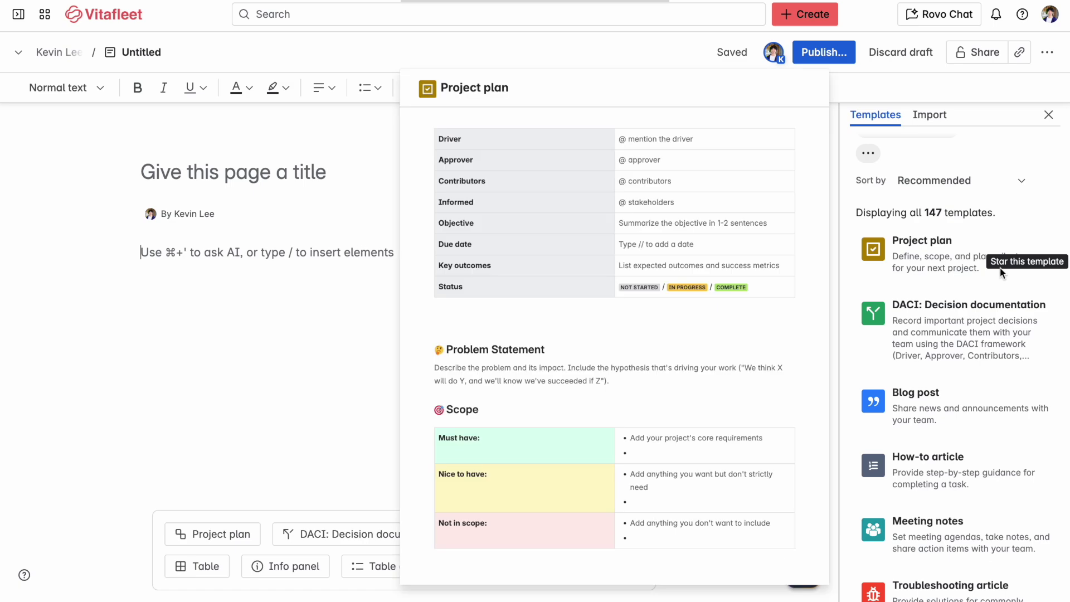
{"action": "mouse_move", "coordinate": [955, 331]}
{"action": "scroll", "coordinate": [956, 330], "scroll_direction": "down", "scroll_amount": 2}
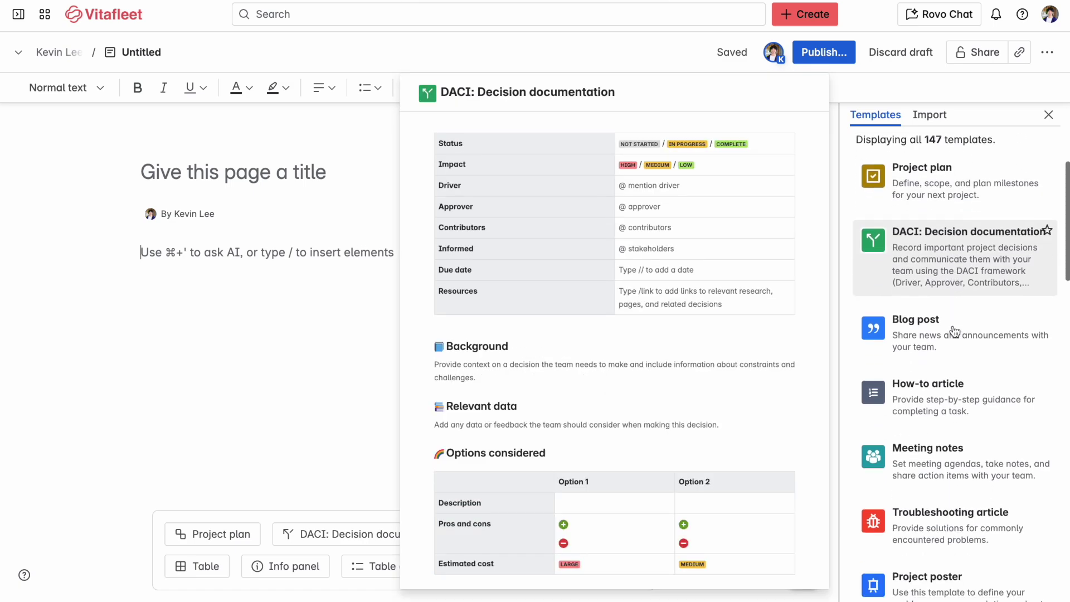
{"action": "scroll", "coordinate": [955, 331], "scroll_direction": "down", "scroll_amount": 2}
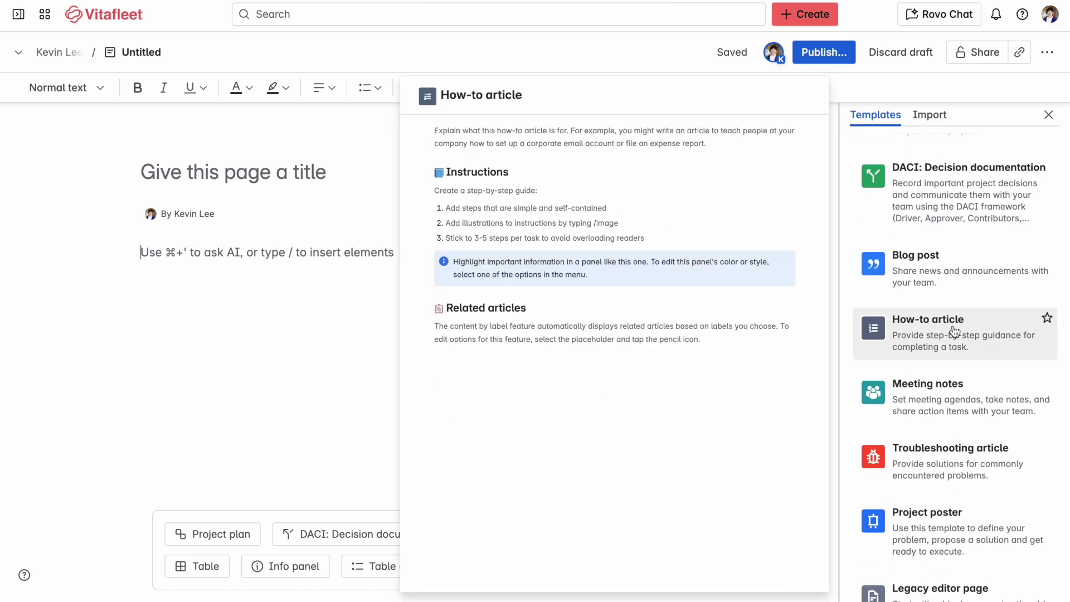
{"action": "scroll", "coordinate": [956, 331], "scroll_direction": "down", "scroll_amount": 2}
{"action": "scroll", "coordinate": [955, 330], "scroll_direction": "down", "scroll_amount": 1}
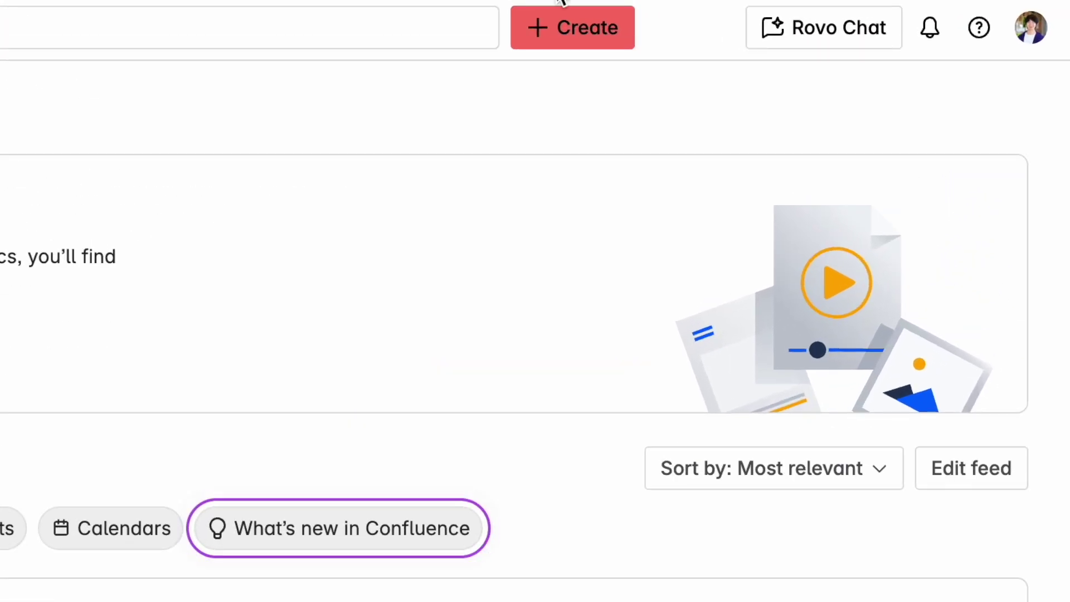
Start a new blank page from the + Create menu.
{"action": "left_click", "coordinate": [561, 35]}
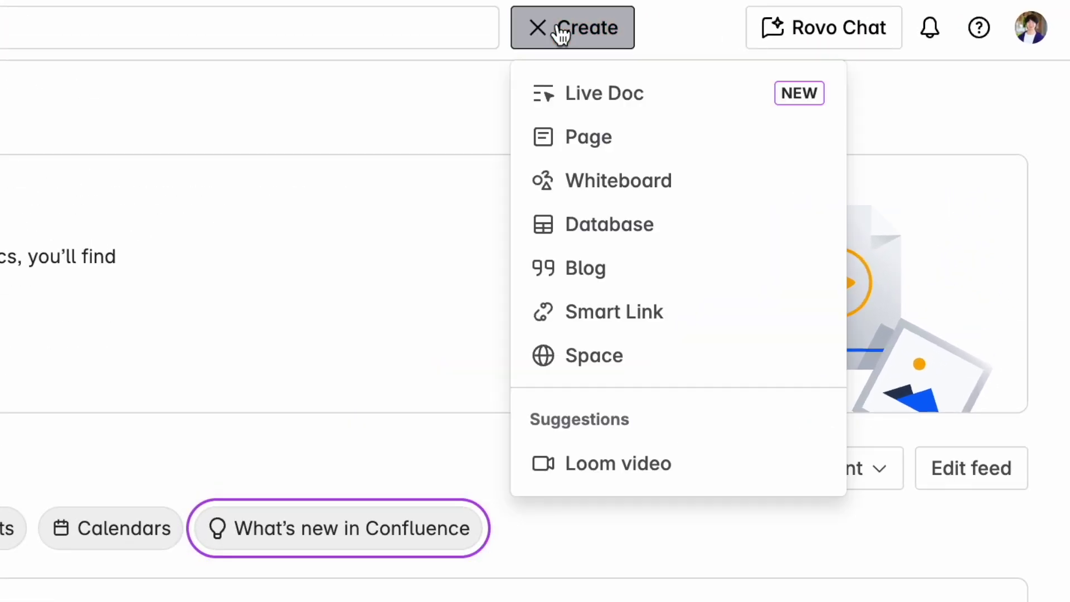
{"action": "left_click", "coordinate": [570, 127]}
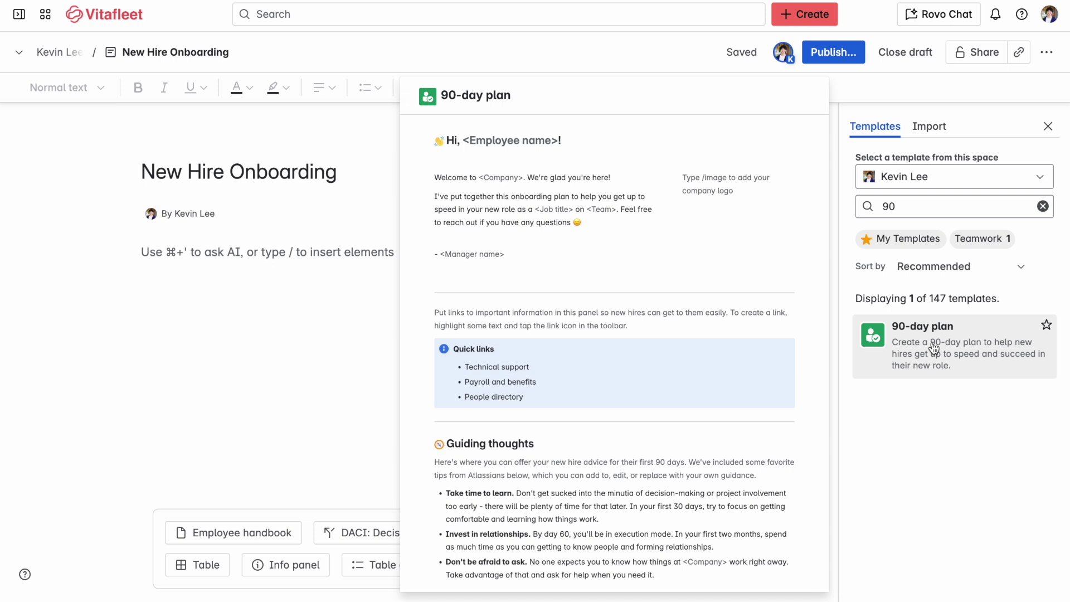
Apply the 90-day plan template card to the New Hire Onboarding draft.
{"action": "left_click", "coordinate": [934, 347]}
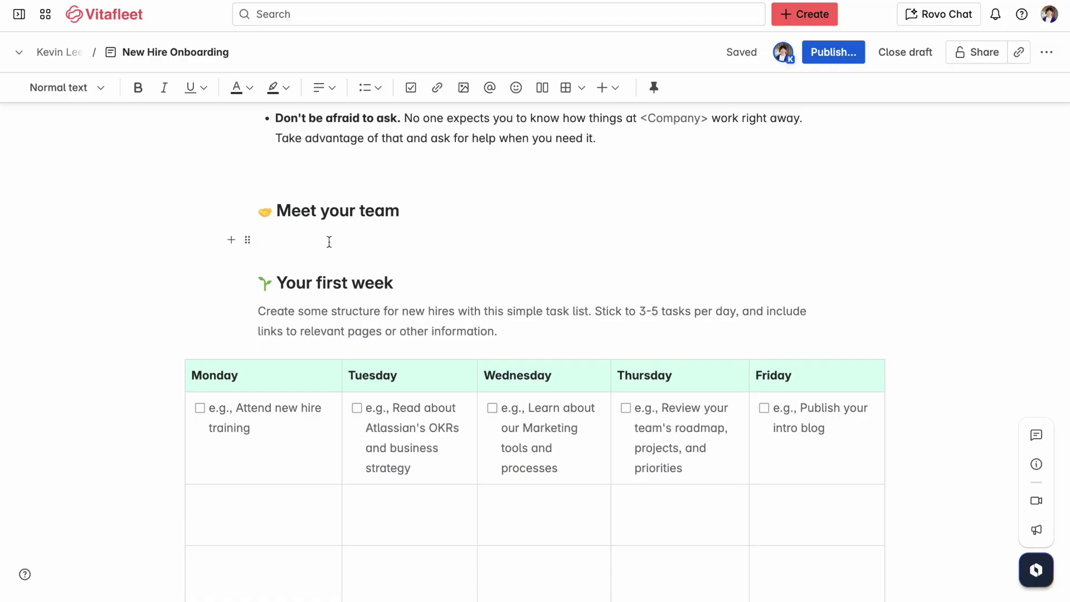
{"action": "left_click", "coordinate": [567, 89]}
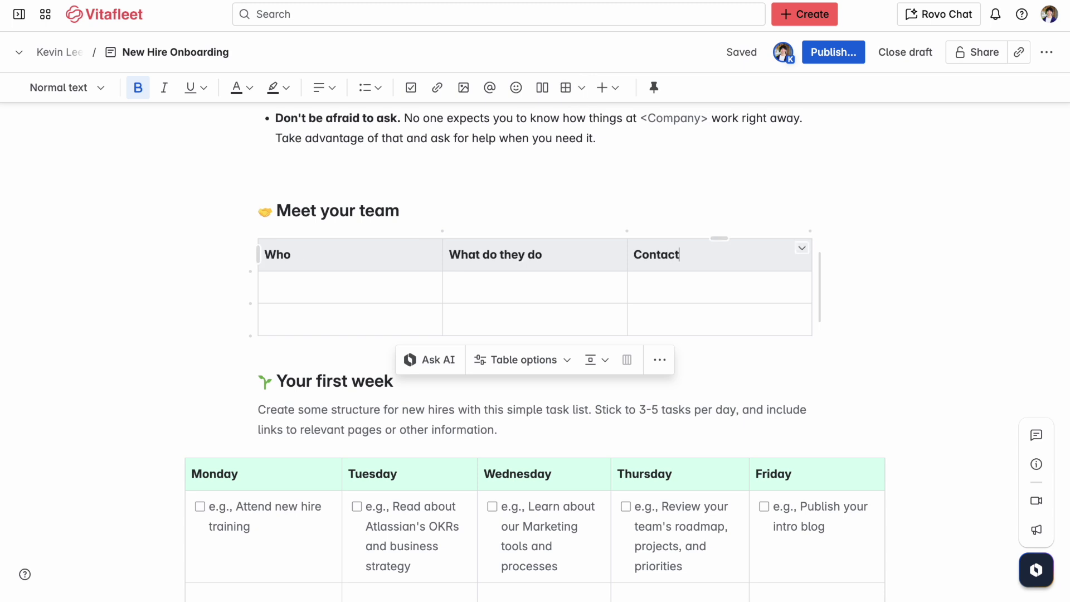
{"action": "type", "text": "@kevin"}
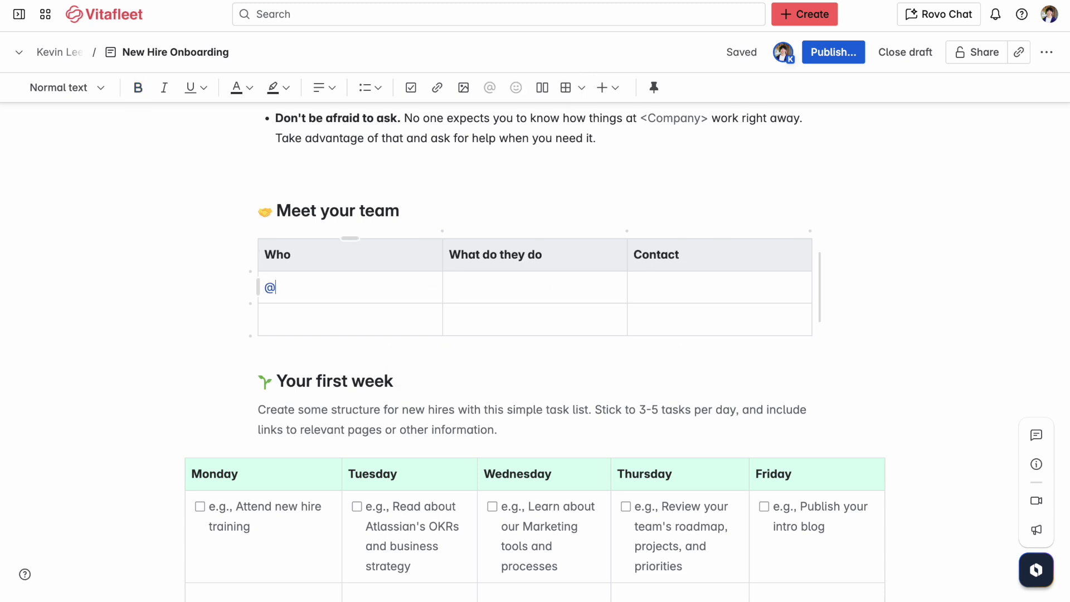
{"action": "left_click", "coordinate": [407, 321]}
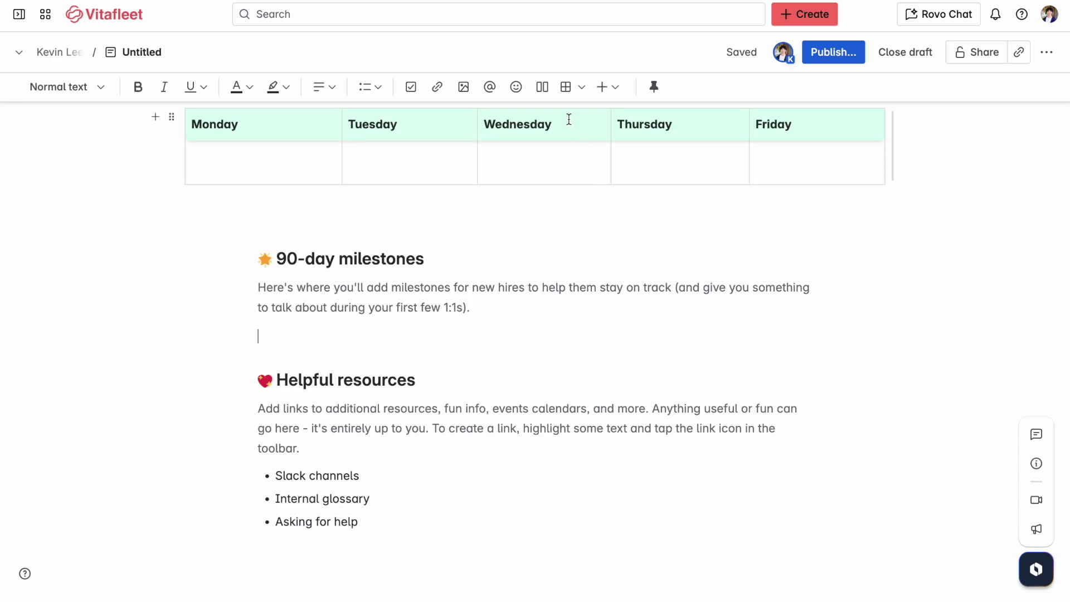
Add a two-column layout, AI-improve the Guiding thoughts bullets, and paste the Loom video link.
{"action": "left_click", "coordinate": [543, 88]}
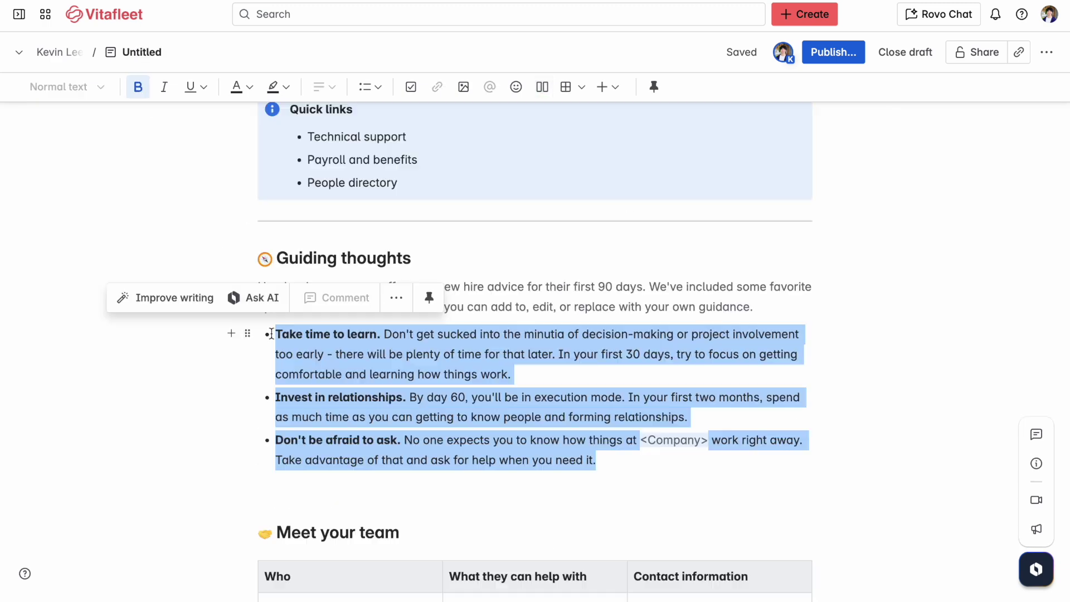
{"action": "left_click", "coordinate": [196, 296]}
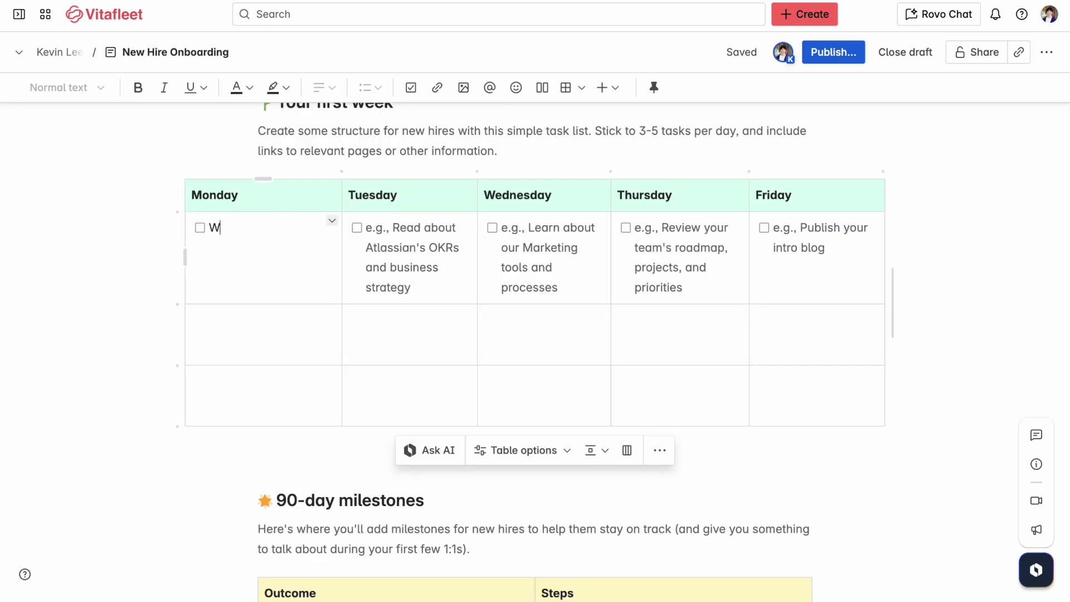
{"action": "key", "text": "ctrl+v"}
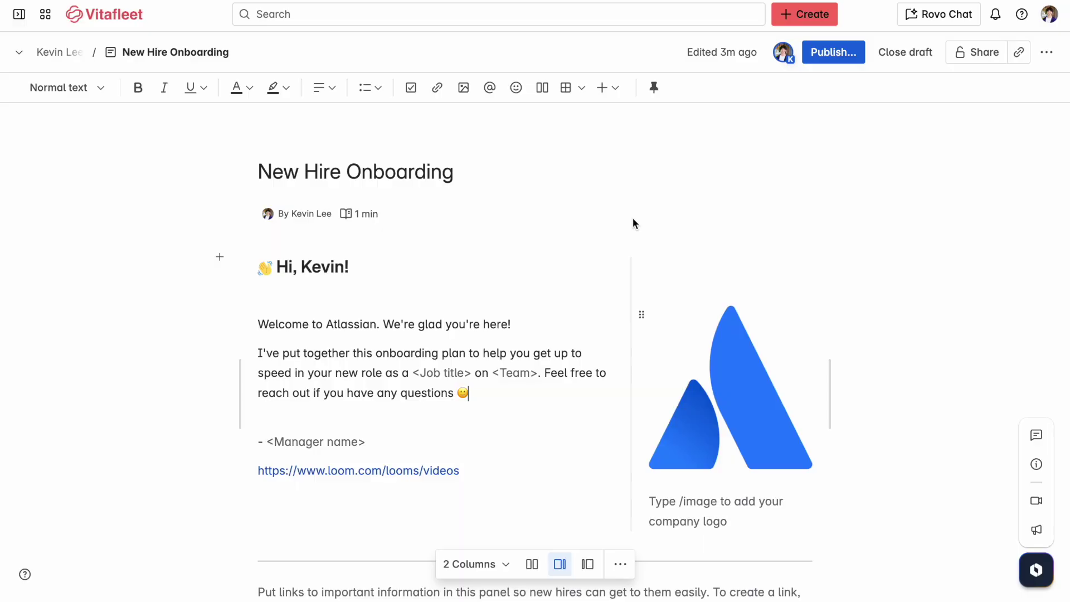
Set general access to Open with Can edit for the space, and add a suggested teammate.
{"action": "left_click", "coordinate": [835, 55]}
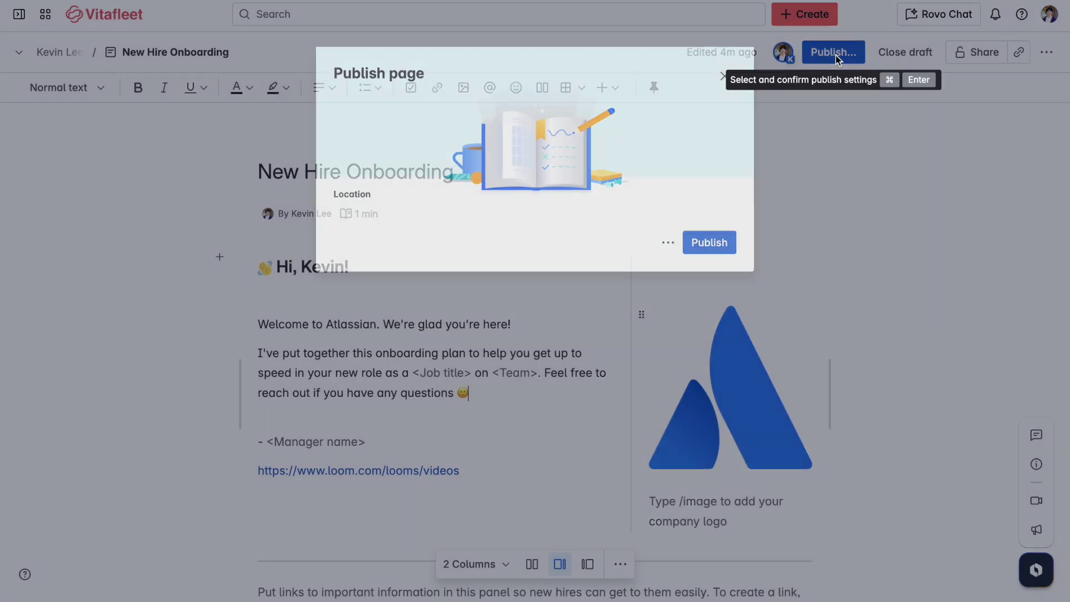
{"action": "left_click", "coordinate": [722, 269]}
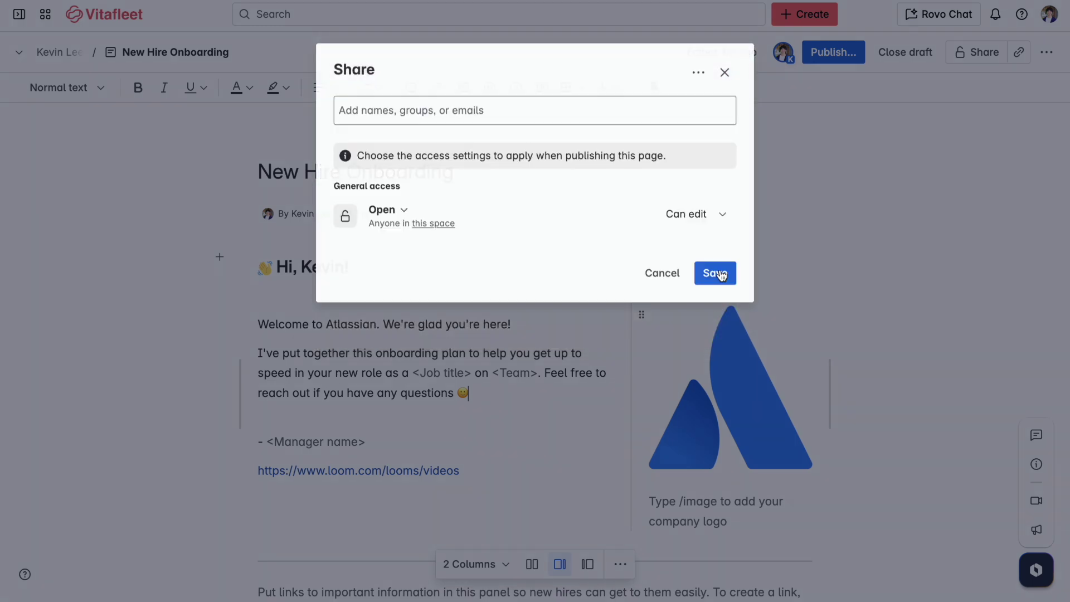
{"action": "left_click", "coordinate": [390, 231]}
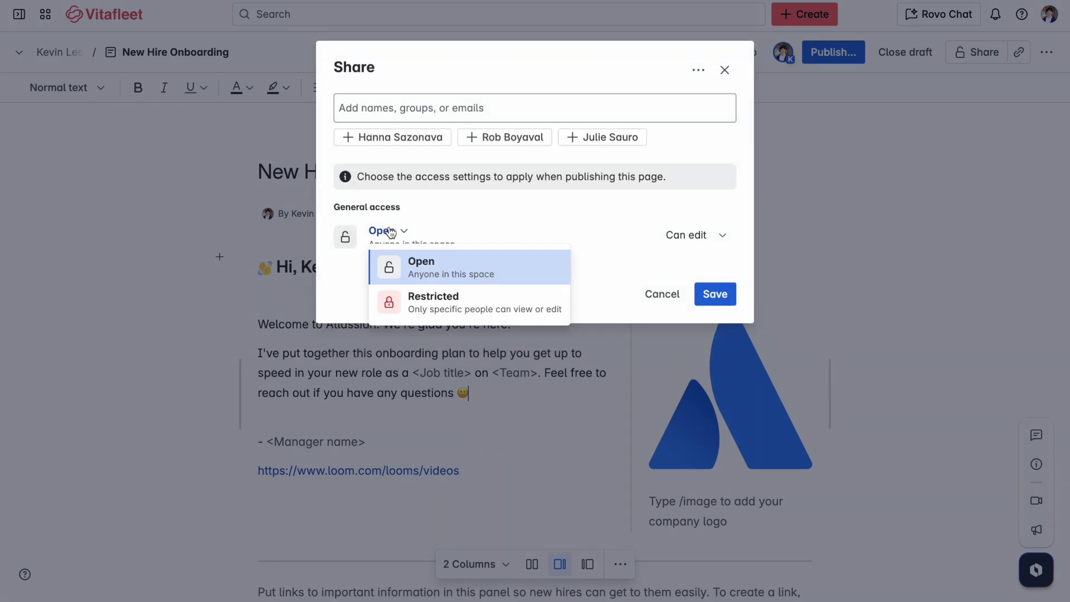
{"action": "left_click", "coordinate": [411, 299]}
{"action": "left_click", "coordinate": [404, 232]}
{"action": "left_click", "coordinate": [411, 262]}
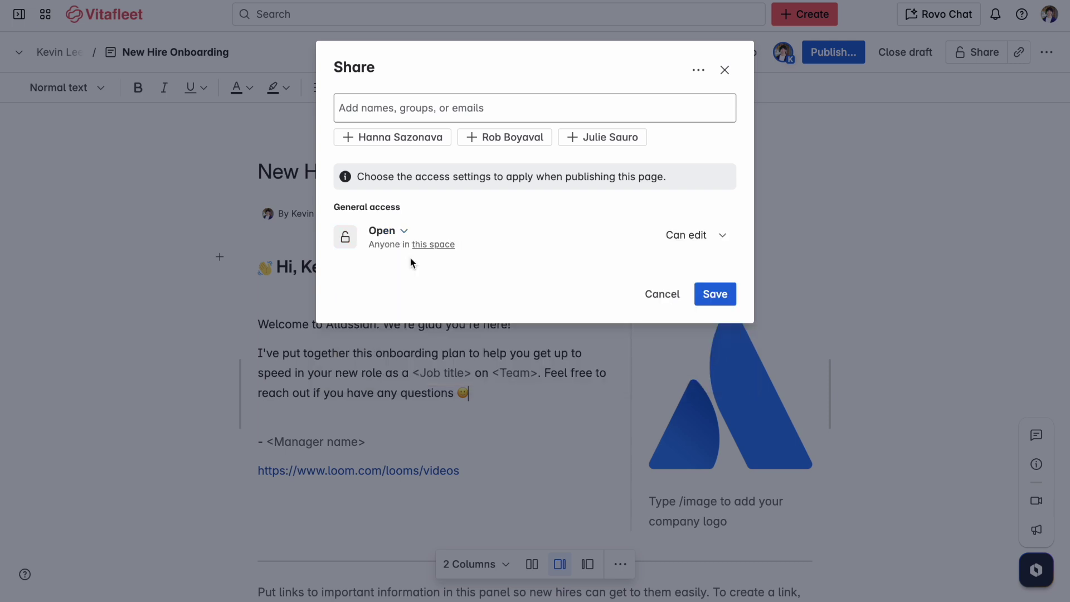
{"action": "left_click", "coordinate": [400, 138]}
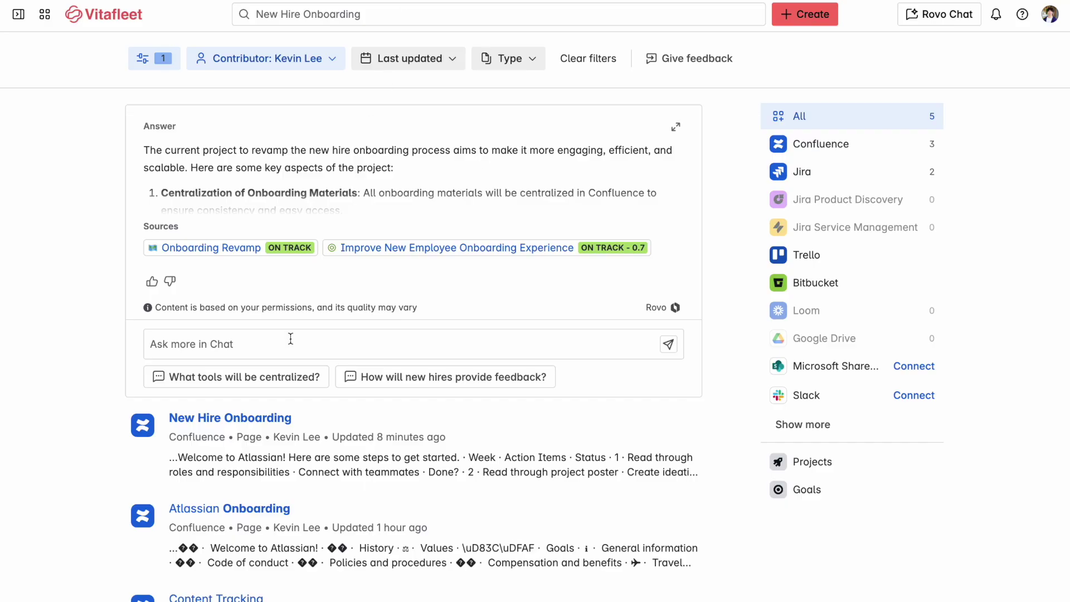
Open the New Hire Onboarding page title in the search results list.
{"action": "left_click", "coordinate": [262, 420]}
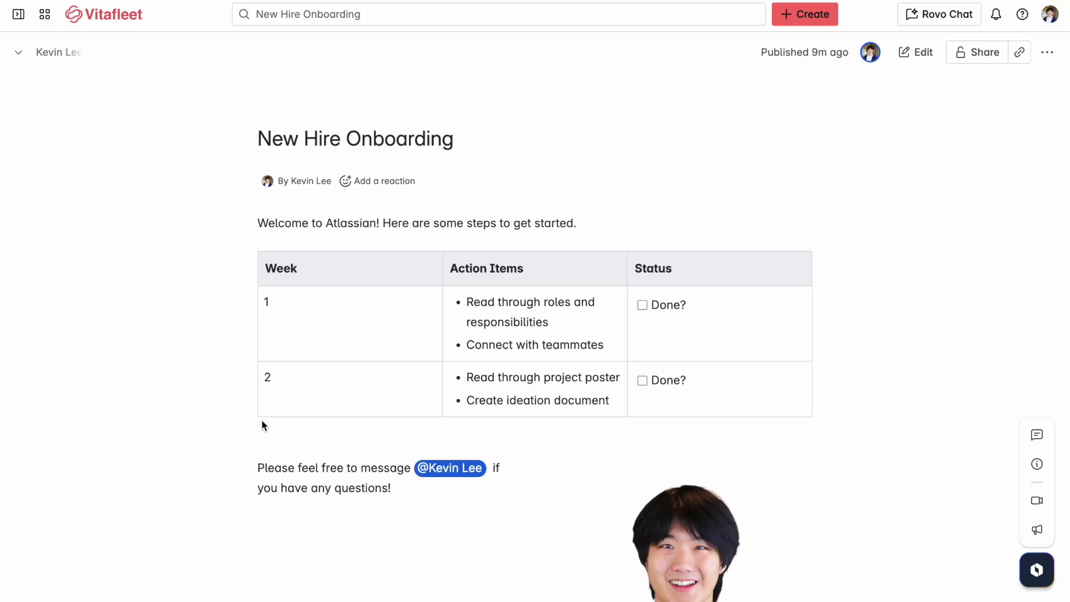